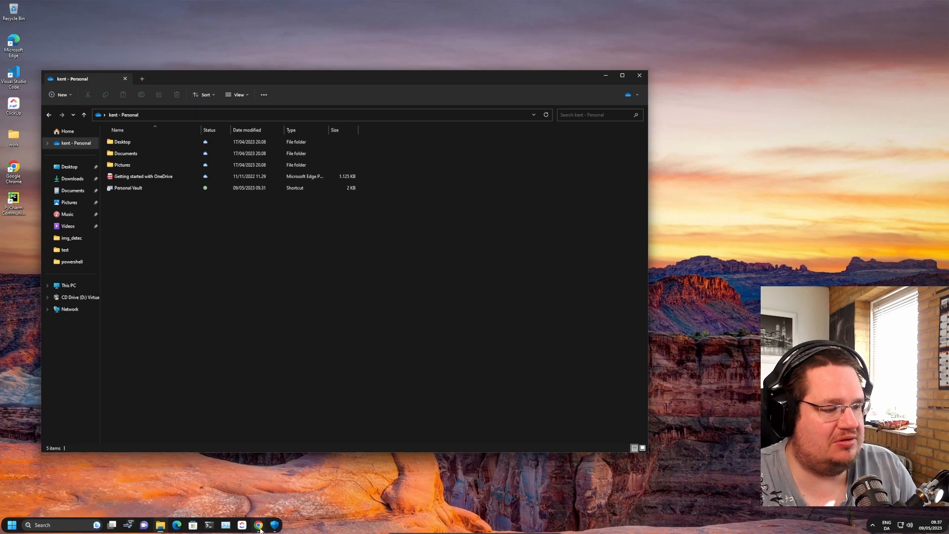
# Bring the KB5023778 support article forward and review its Highlights down to the example image.
pyautogui.click(259, 526)
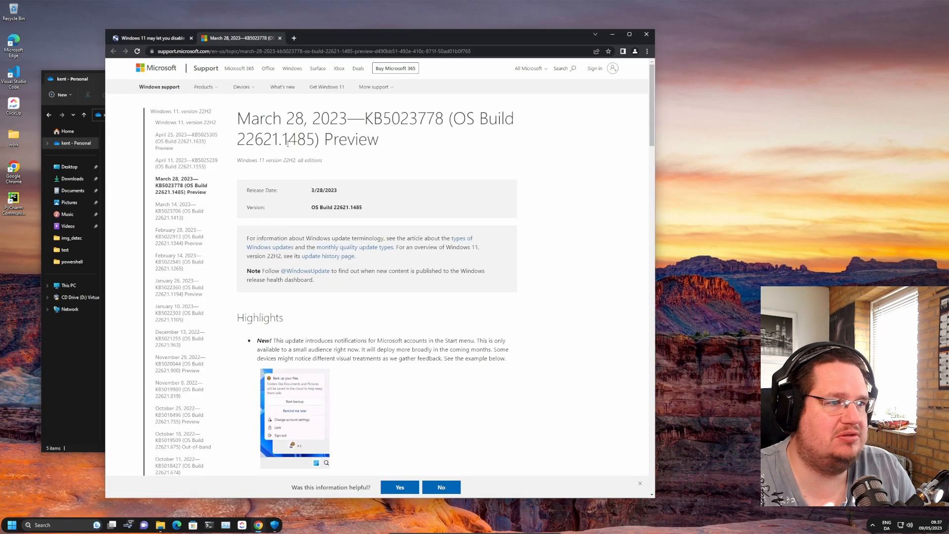
pyautogui.moveTo(348, 37); pyautogui.dragTo(370, 35)
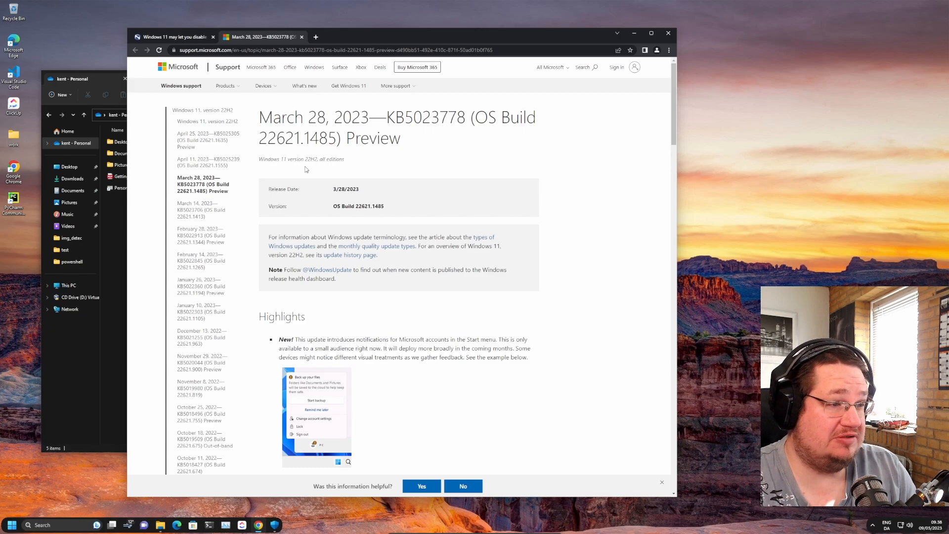
pyautogui.scroll(-2, 568, 245)
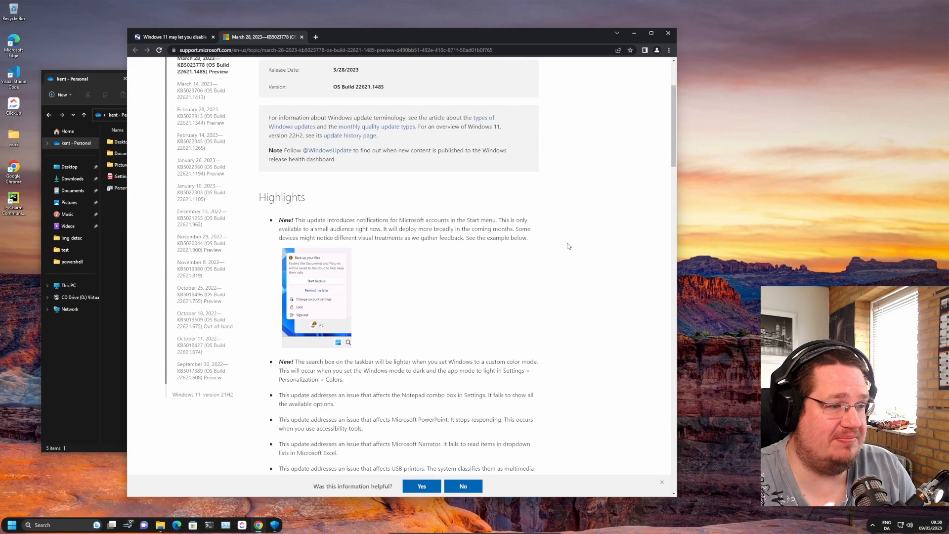
pyautogui.scroll(-1, 568, 245)
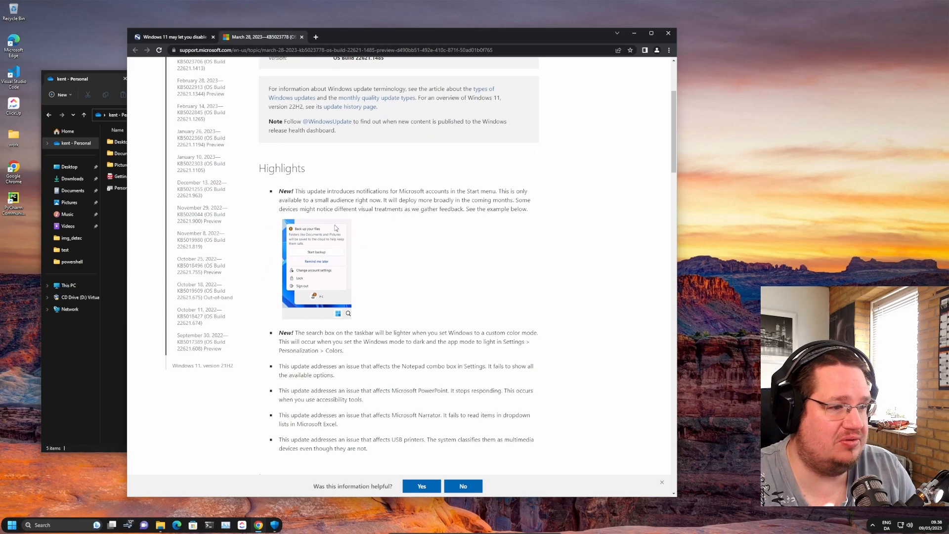
pyautogui.scroll(-2, 581, 283)
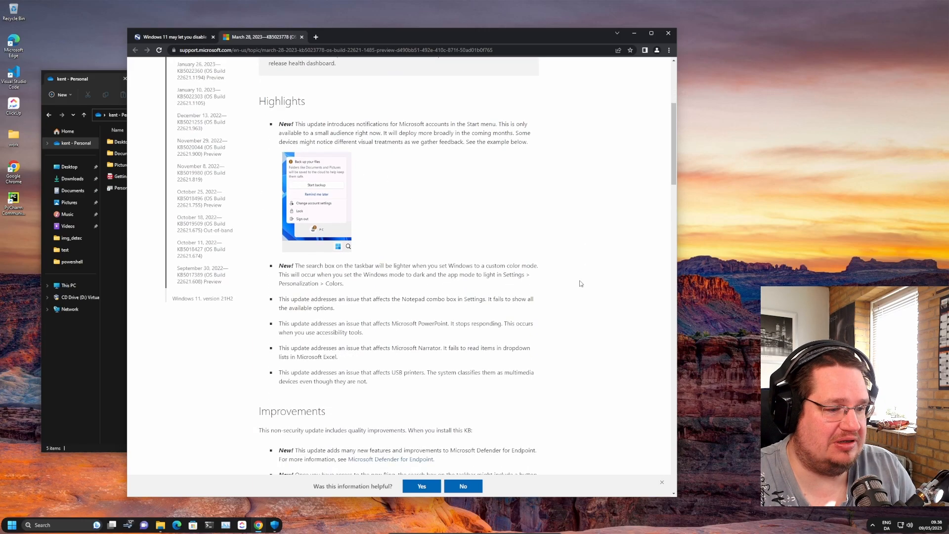
pyautogui.scroll(-2, 581, 284)
pyautogui.scroll(-1, 581, 284)
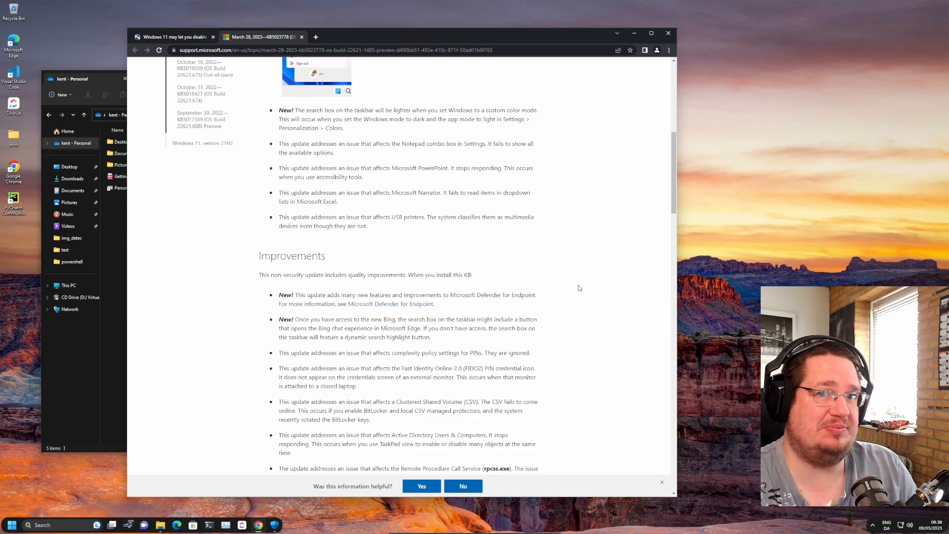
pyautogui.scroll(-4, 581, 283)
pyautogui.scroll(5, 579, 288)
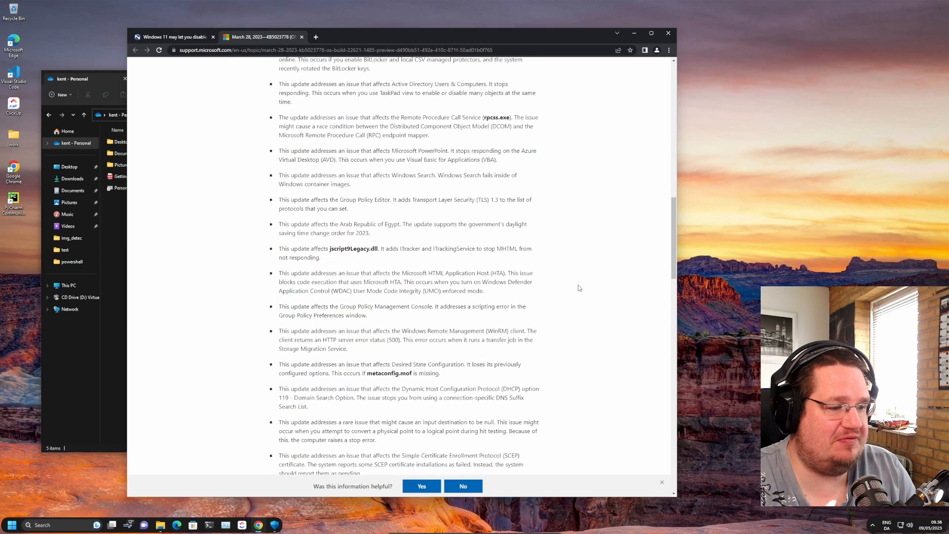
pyautogui.scroll(6, 580, 288)
pyautogui.scroll(4, 579, 288)
pyautogui.scroll(2, 445, 287)
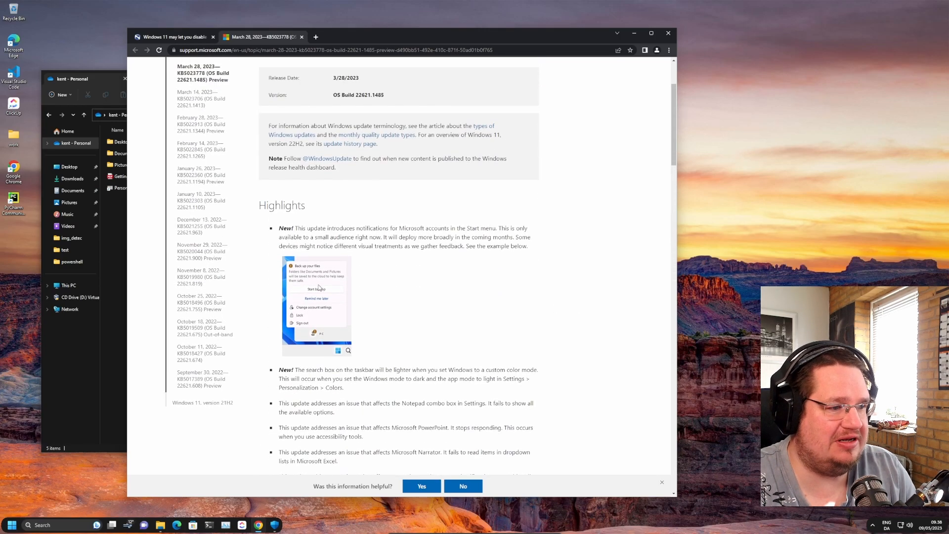
pyautogui.rightClick(308, 278)
# View the Start menu backup-reminder image enlarged in its own tab, then return to Neowin.
pyautogui.click(334, 288)
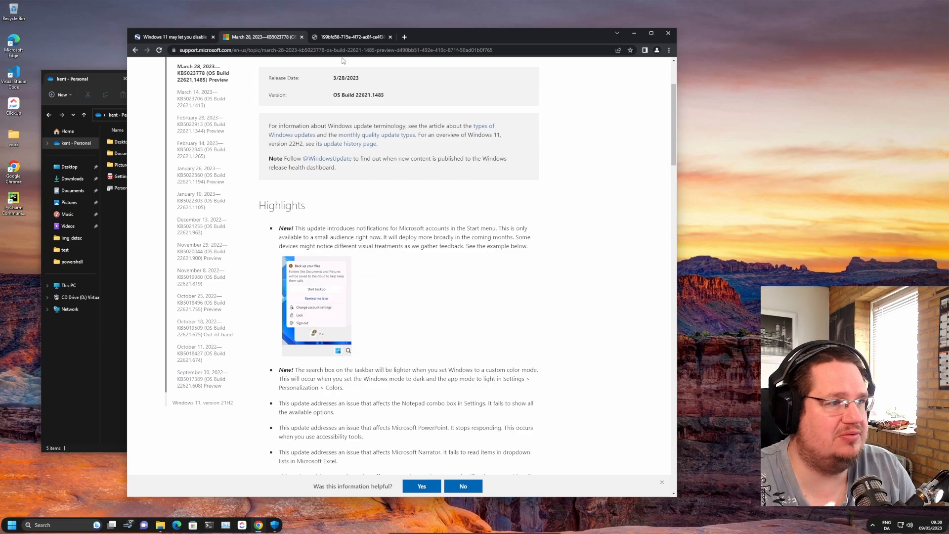
pyautogui.click(343, 36)
pyautogui.hotkey('ctrl', '+')
pyautogui.hotkey('ctrl', '+')
pyautogui.hotkey('ctrl', '+')
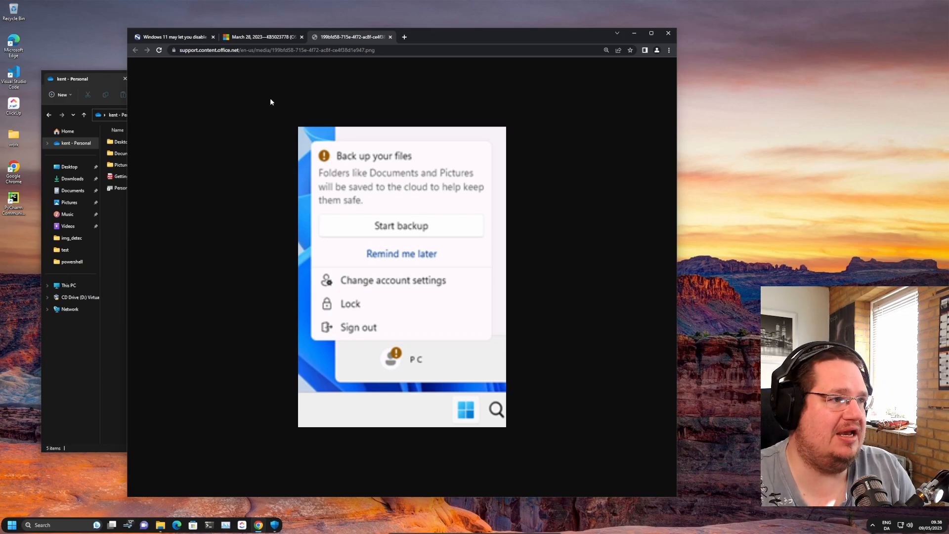
pyautogui.click(174, 36)
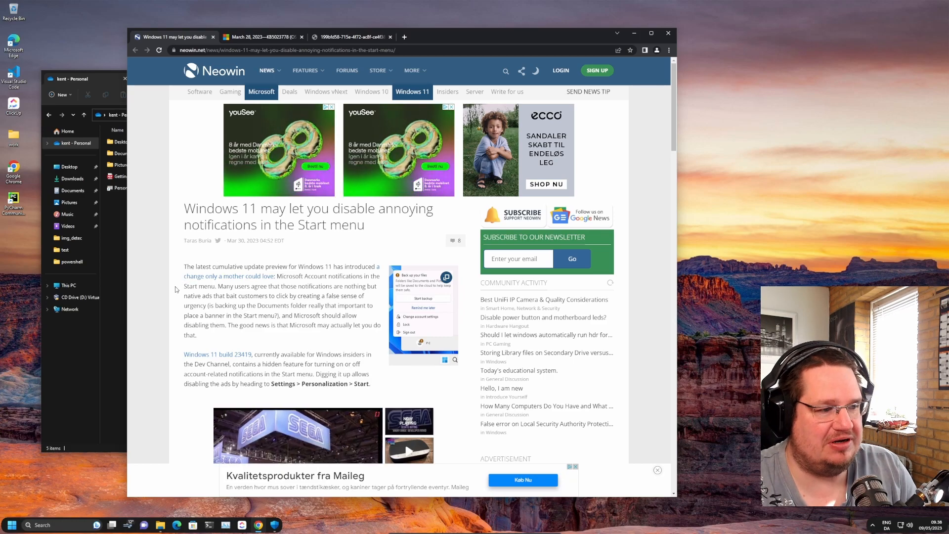
pyautogui.scroll(-2, 176, 285)
pyautogui.scroll(-3, 176, 285)
pyautogui.scroll(-1, 223, 297)
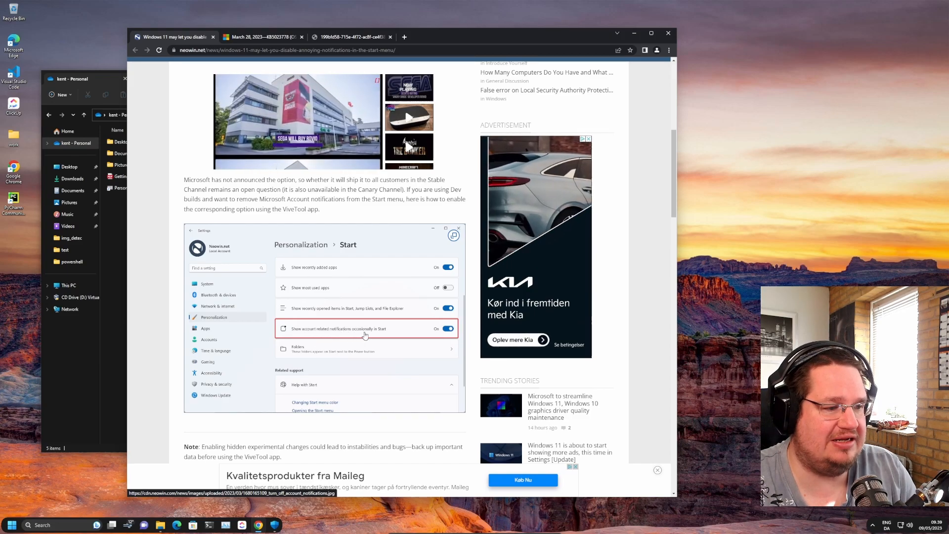
pyautogui.scroll(-6, 369, 336)
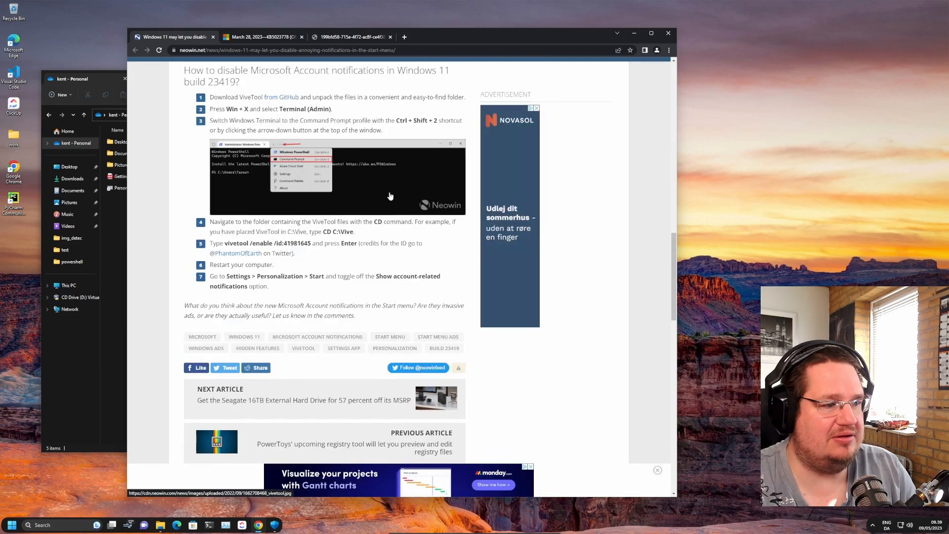
pyautogui.scroll(-3, 312, 279)
pyautogui.scroll(3, 313, 279)
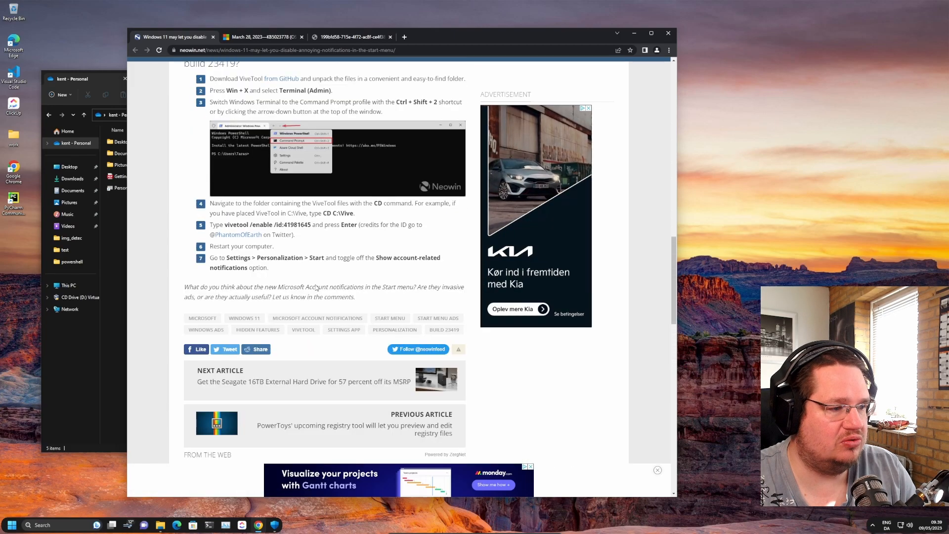
pyautogui.scroll(5, 315, 284)
pyautogui.scroll(5, 315, 285)
pyautogui.scroll(3, 314, 284)
pyautogui.scroll(5, 315, 285)
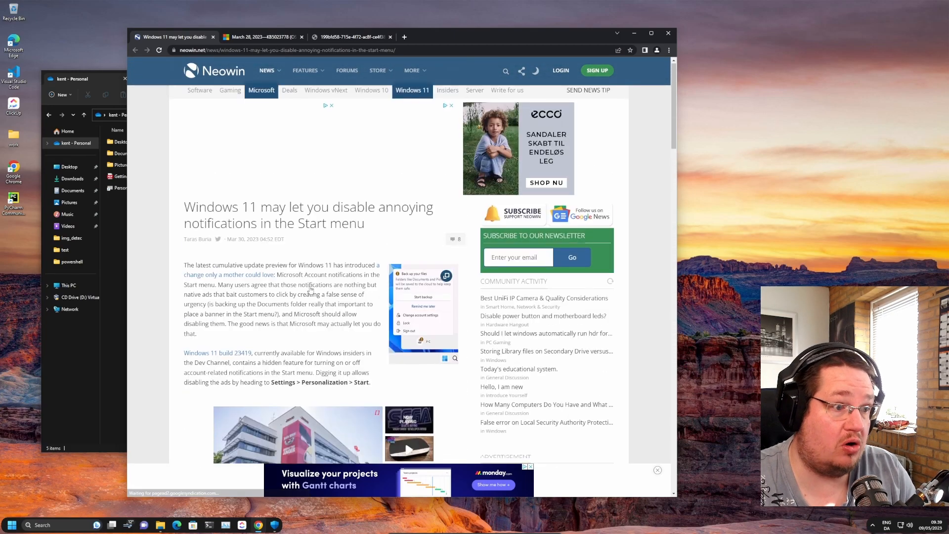
# Switch from the Neowin article back to the KB5023778 support article.
pyautogui.click(260, 37)
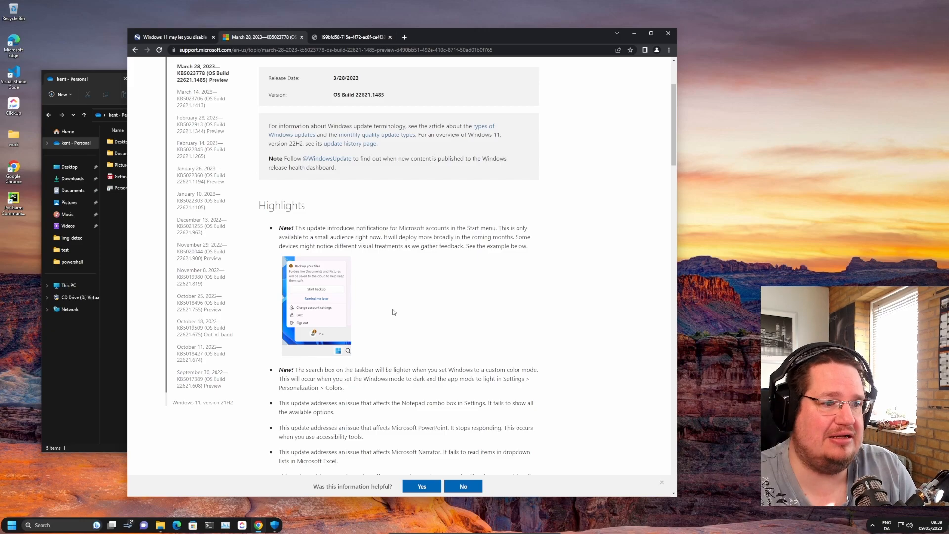
# Switch to the Neowin article's Personalization > Start settings screenshot.
pyautogui.click(156, 38)
pyautogui.scroll(-8, 370, 297)
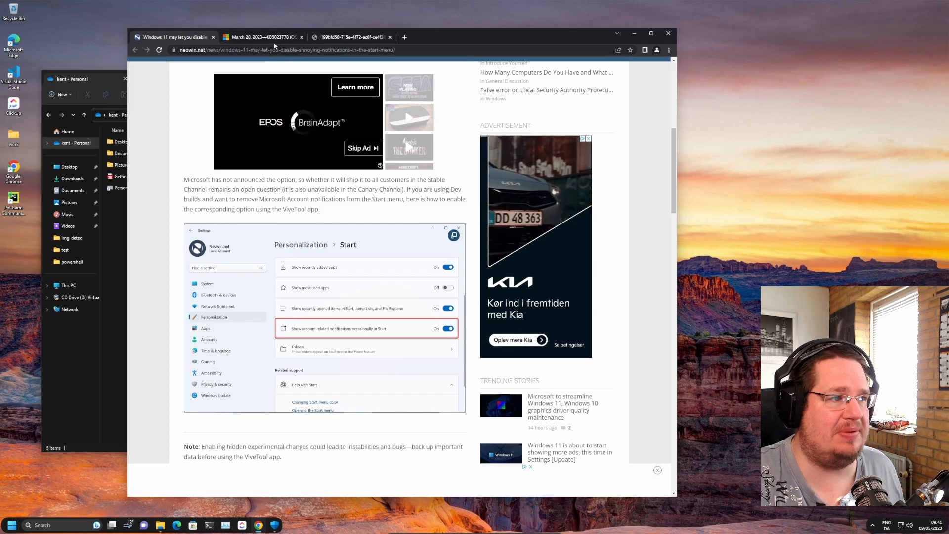
# Return to the KB5023778 support article's Start menu notification example.
pyautogui.click(272, 40)
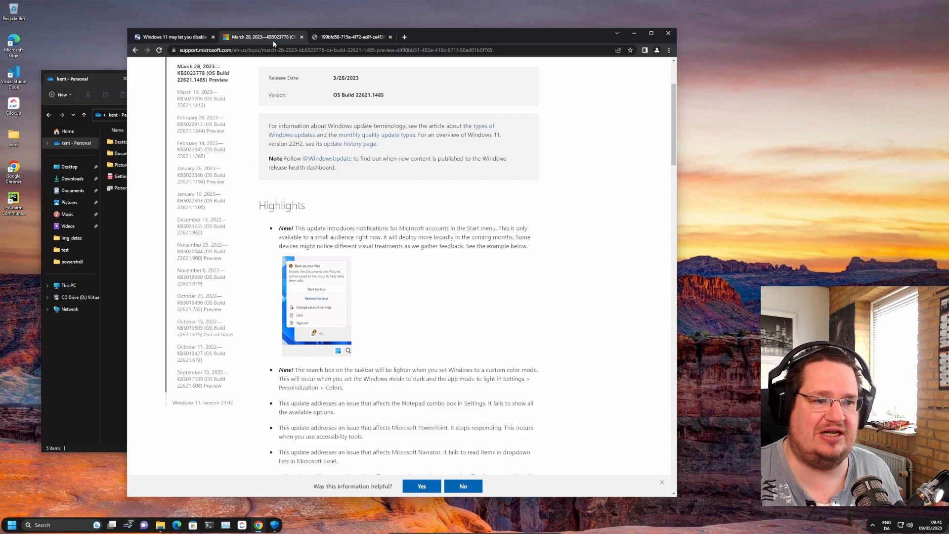
# Load TechRadar in a new tab, dismiss its newsletter popup, then return to KB5023778.
pyautogui.click(403, 37)
pyautogui.scroll(-8, 528, 283)
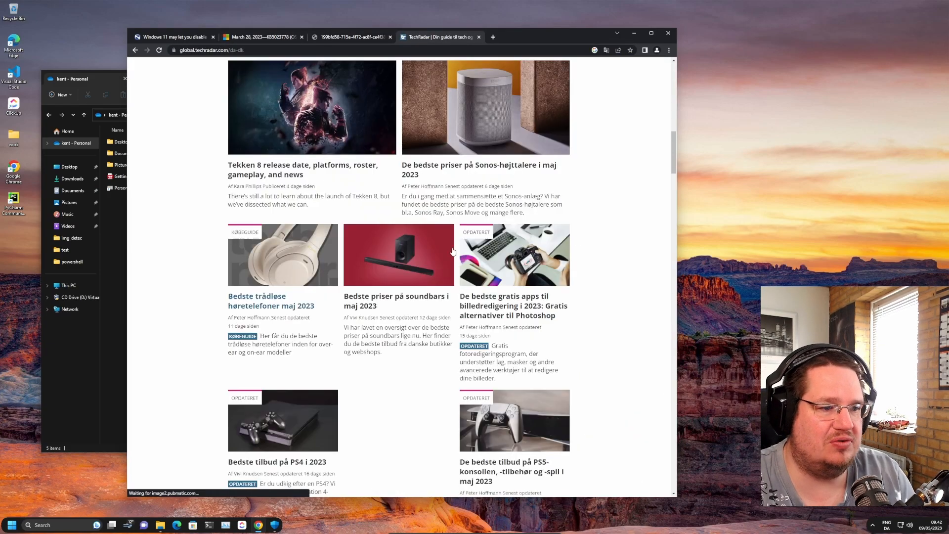
pyautogui.scroll(-8, 591, 324)
pyautogui.scroll(-8, 591, 278)
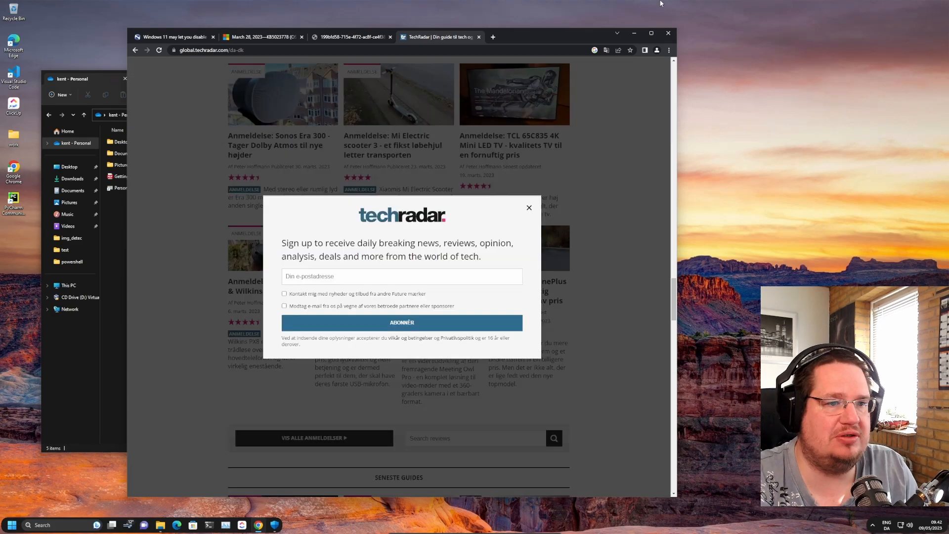
pyautogui.click(595, 262)
pyautogui.scroll(10, 609, 254)
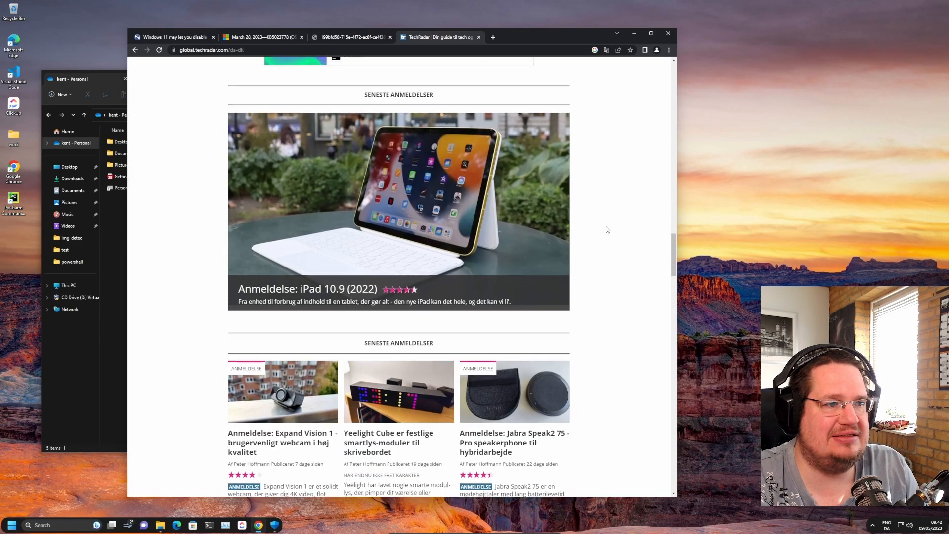
pyautogui.scroll(-6, 610, 255)
pyautogui.scroll(-6, 616, 252)
pyautogui.scroll(-6, 623, 251)
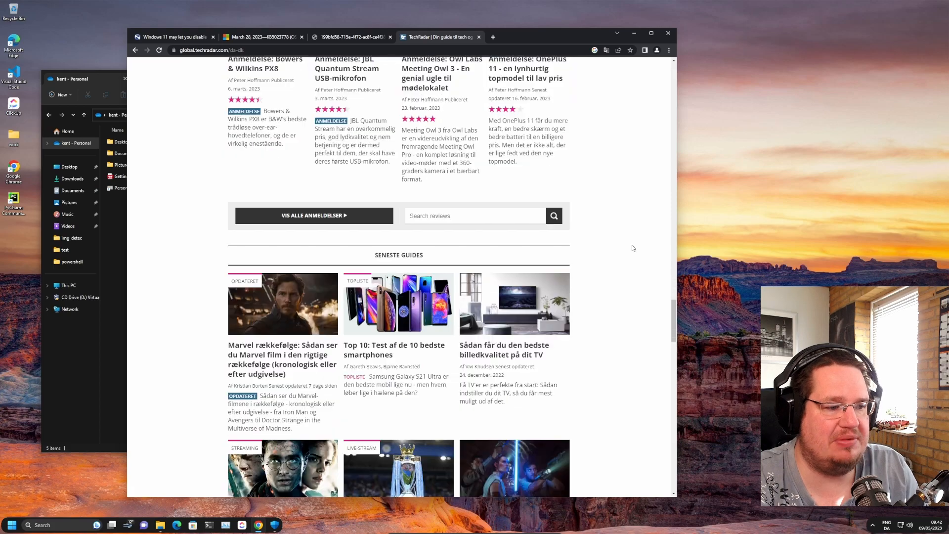
pyautogui.scroll(-3, 632, 248)
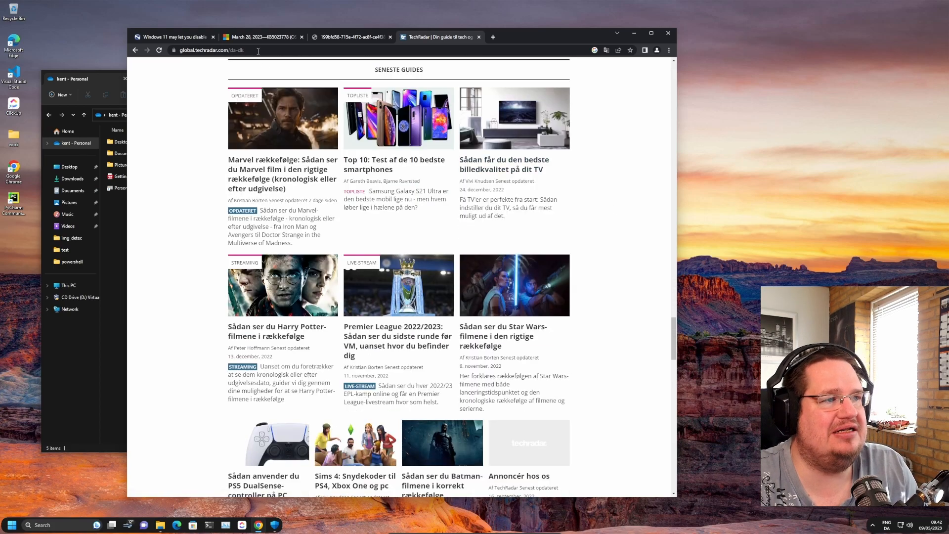
pyautogui.click(252, 36)
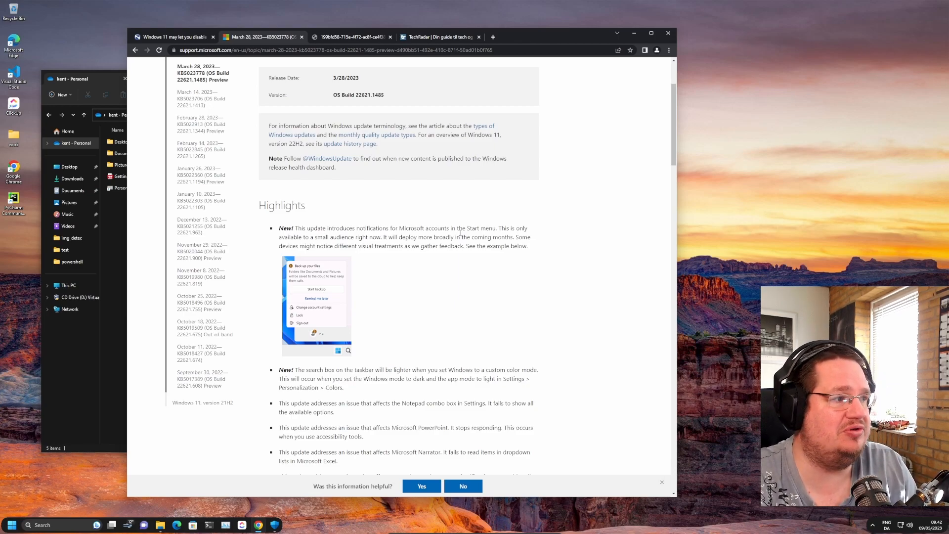
# Check File Explorer's OneDrive sync status, then bring the support page back in front.
pyautogui.hotkey('alt', 'Tab')
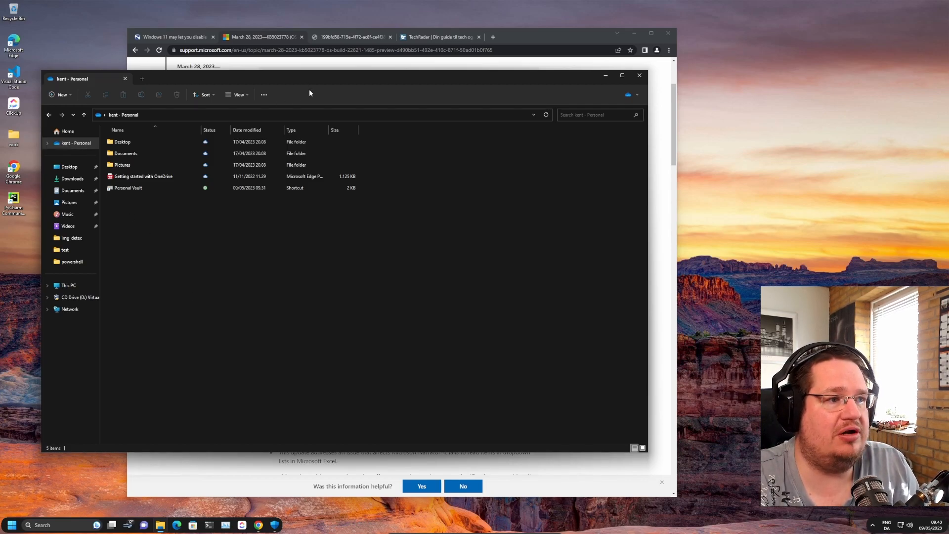
pyautogui.moveTo(311, 83); pyautogui.dragTo(319, 89)
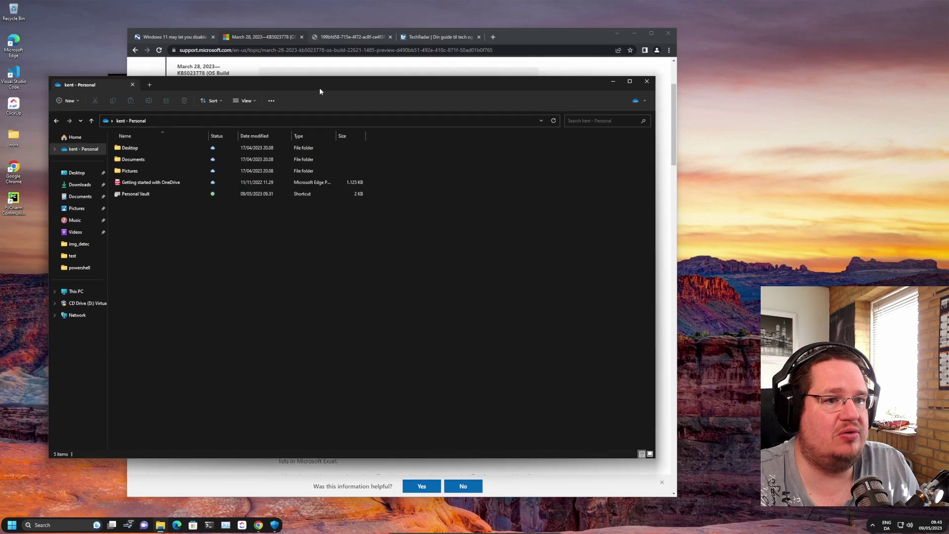
pyautogui.click(649, 99)
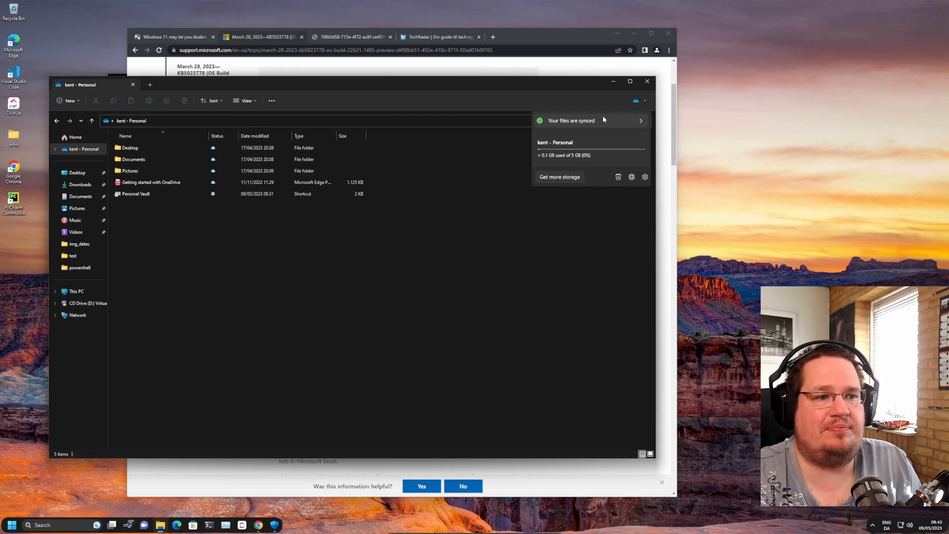
pyautogui.click(418, 260)
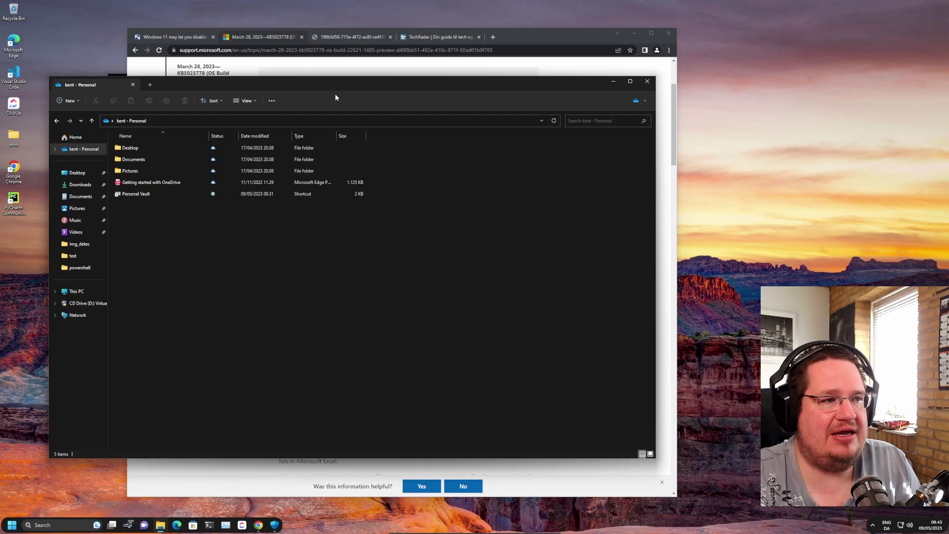
pyautogui.click(269, 39)
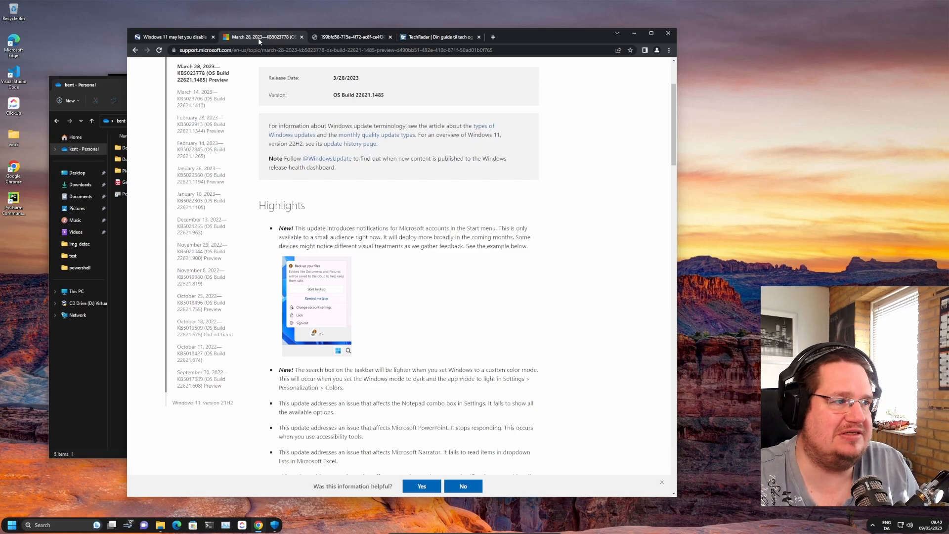
pyautogui.click(174, 37)
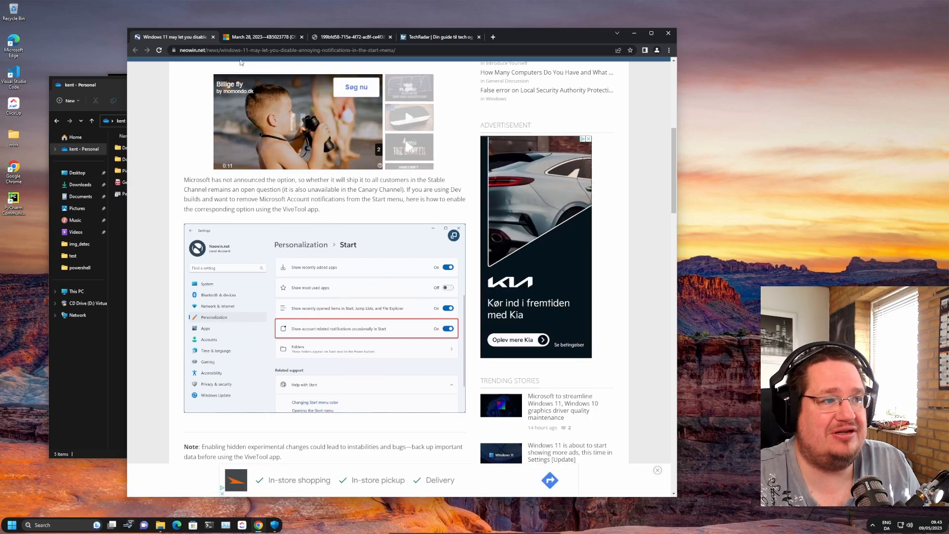
pyautogui.click(260, 36)
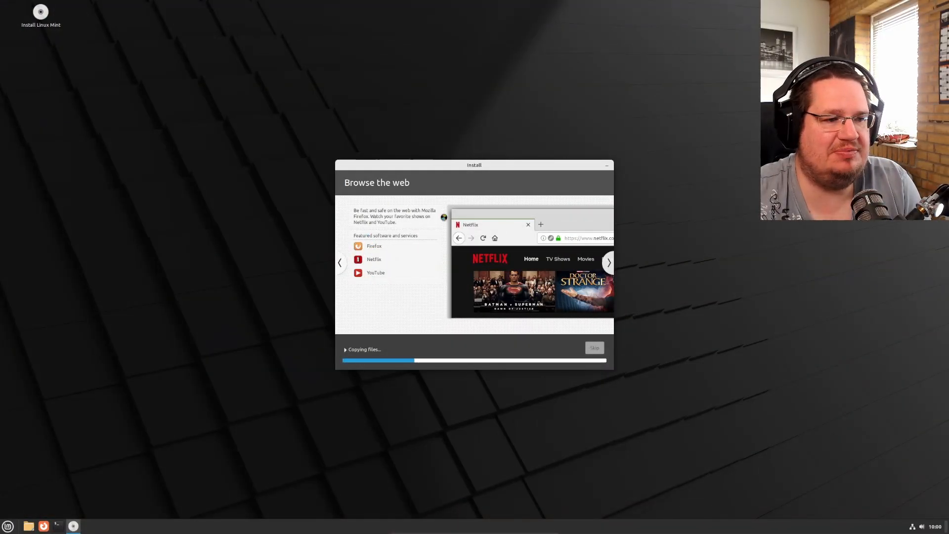
# Advance the installer slideshow through music, videos, Stay connected and Install software slides.
pyautogui.click(607, 263)
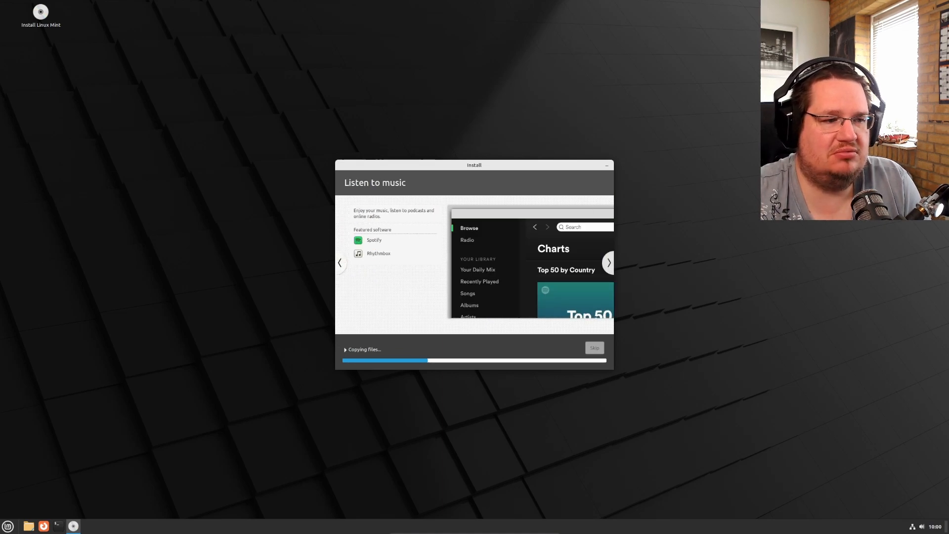
pyautogui.click(607, 263)
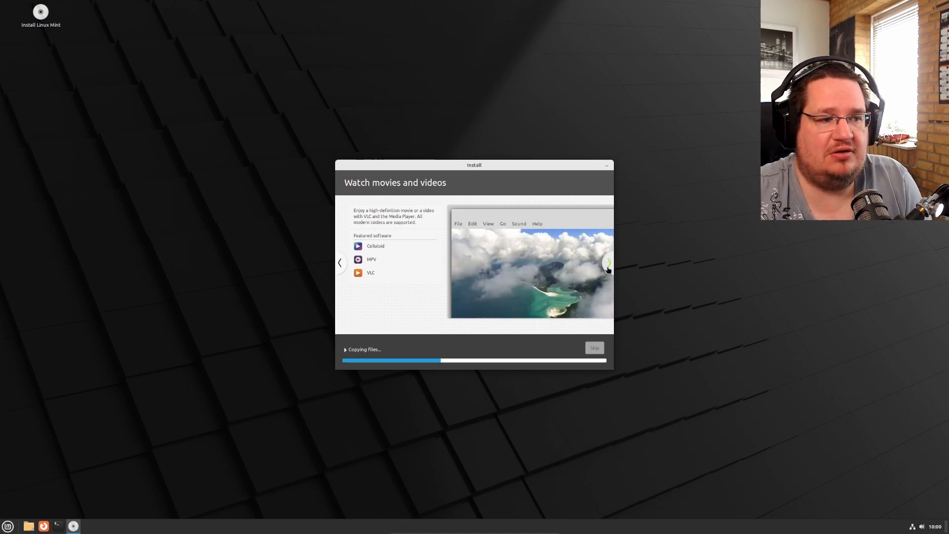
pyautogui.click(607, 267)
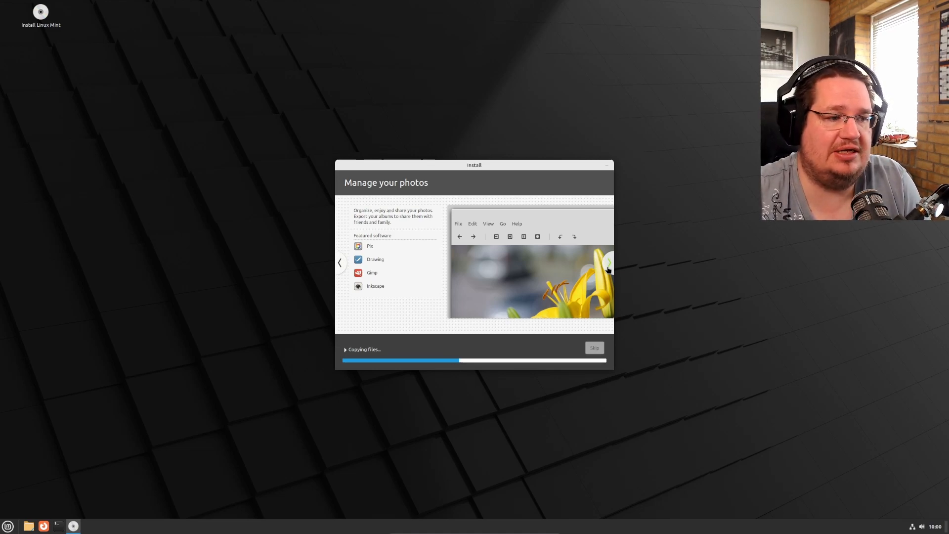
pyautogui.click(608, 265)
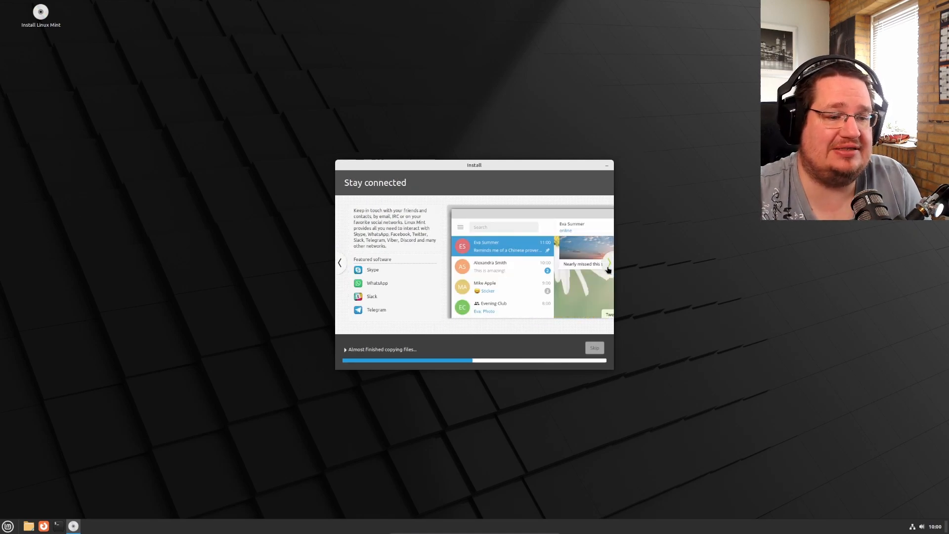
pyautogui.click(608, 266)
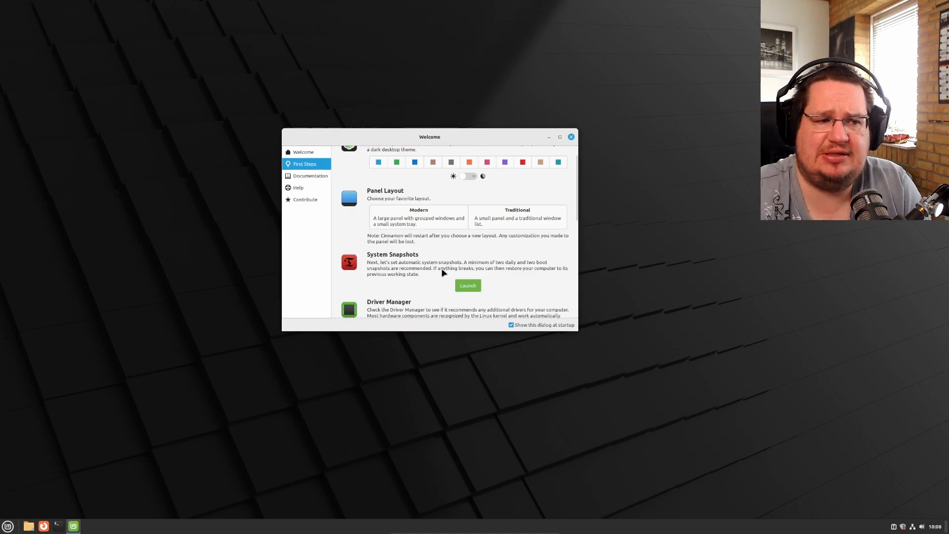
pyautogui.scroll(-3, 445, 279)
pyautogui.scroll(-3, 438, 275)
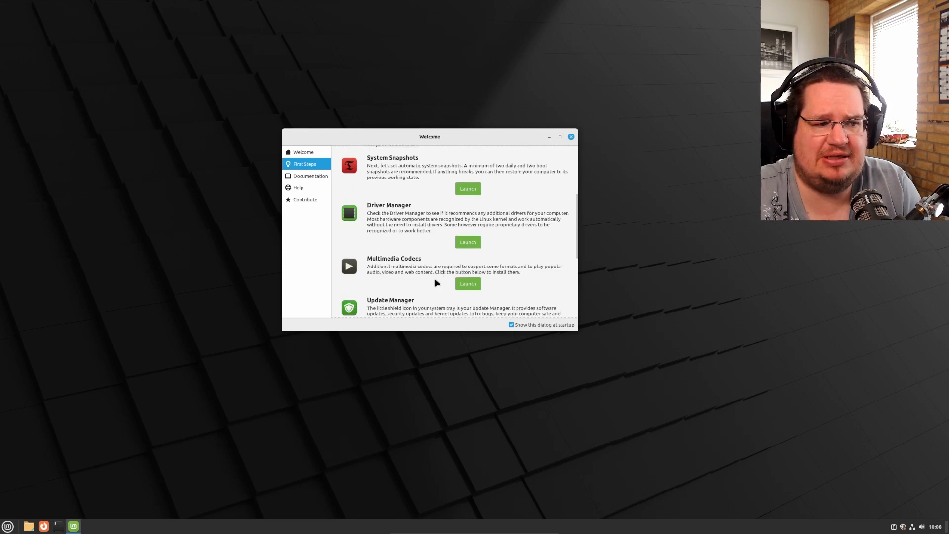
pyautogui.scroll(-3, 438, 275)
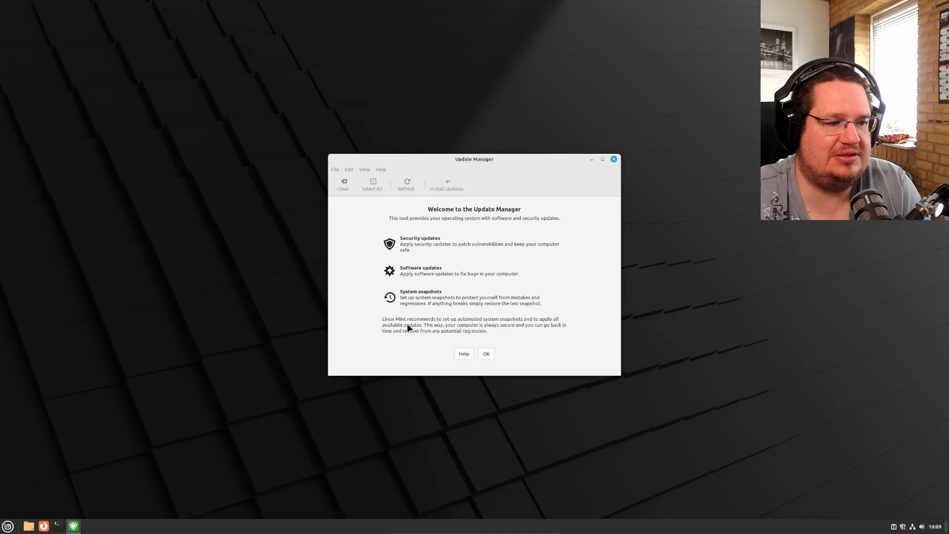
# Dismiss the Update Manager welcome page, peek at the Mint menu, and launch Files.
pyautogui.click(486, 357)
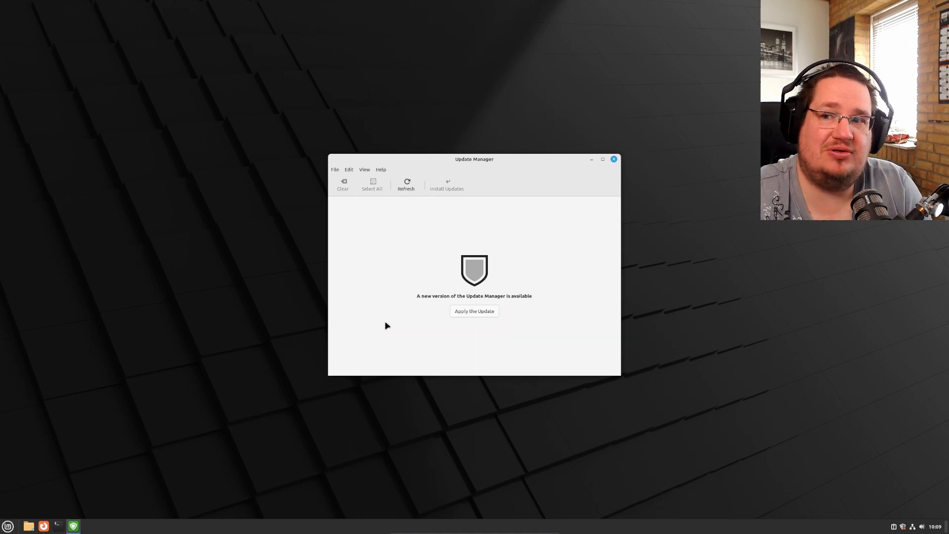
pyautogui.click(8, 526)
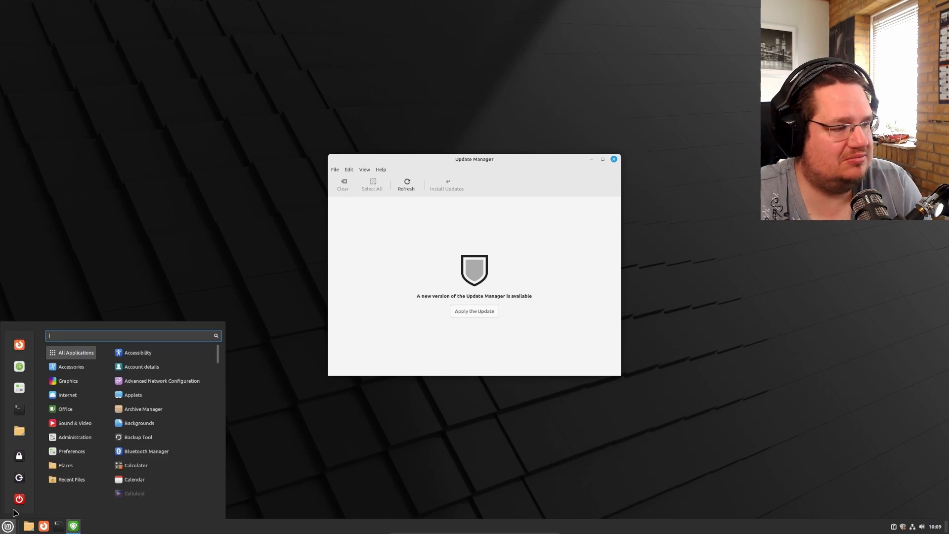
pyautogui.press('Escape')
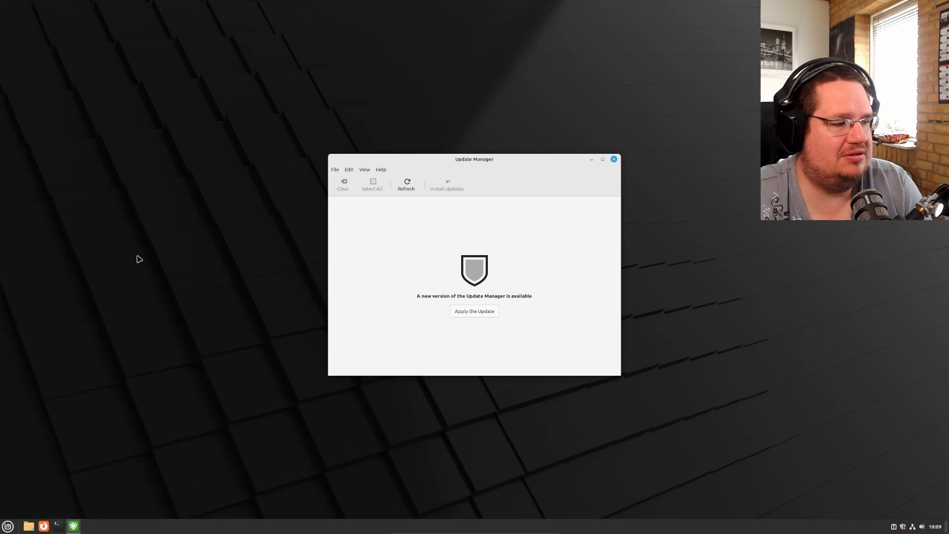
pyautogui.click(28, 526)
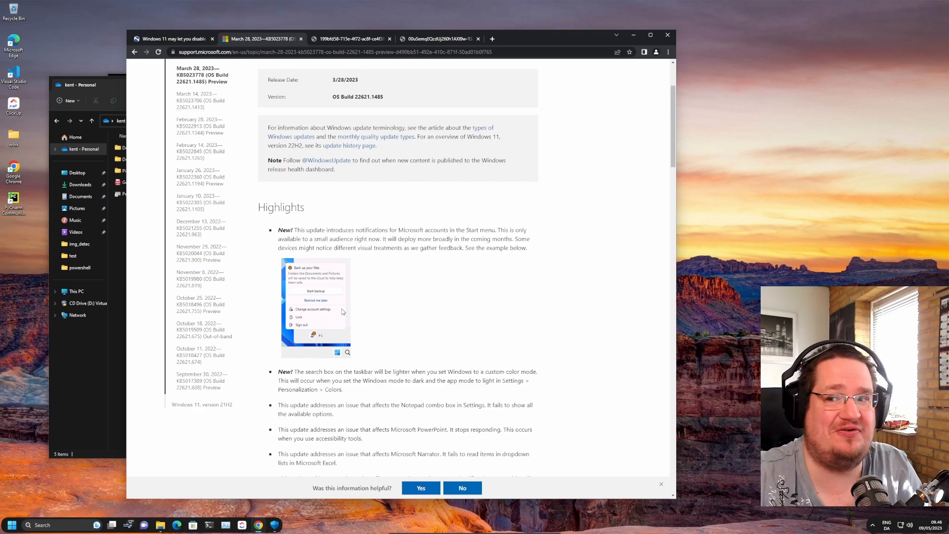
# Skim the Neowin article to its footer, then return to the Microsoft support tab.
pyautogui.hotkey('alt', 'Tab')
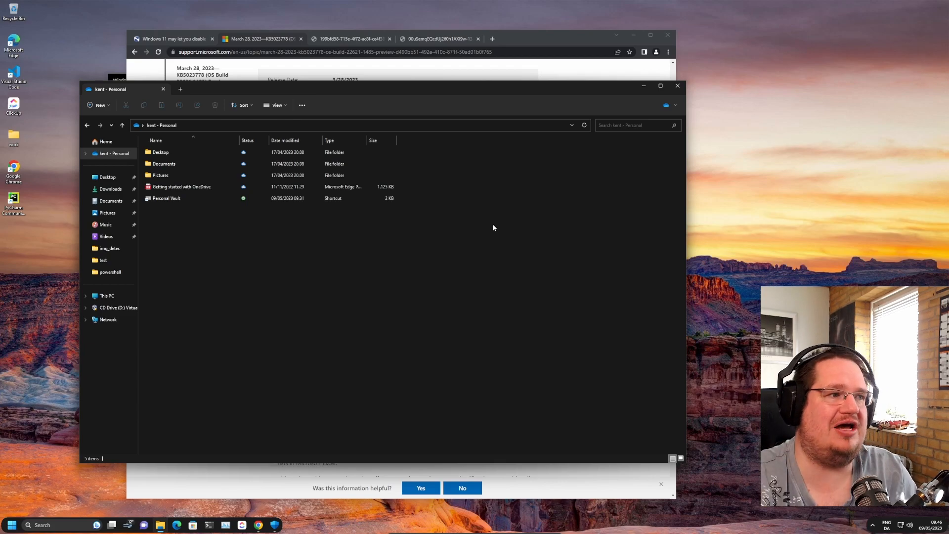
pyautogui.click(174, 39)
pyautogui.scroll(-10, 334, 260)
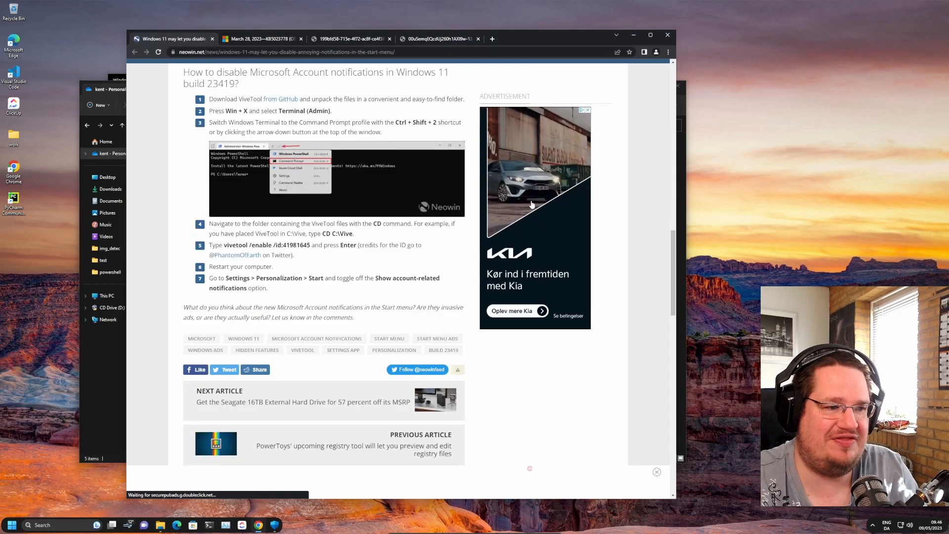
pyautogui.scroll(-8, 445, 297)
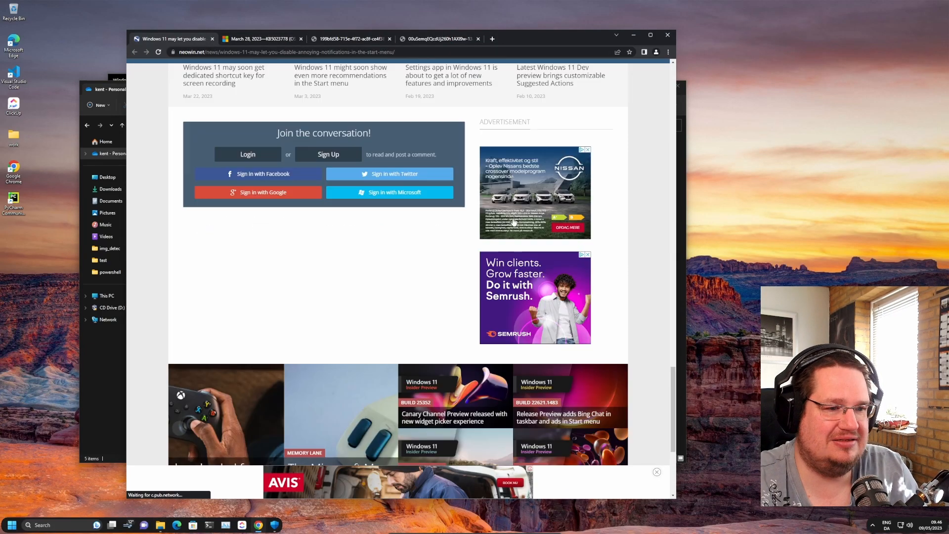
pyautogui.scroll(-6, 640, 288)
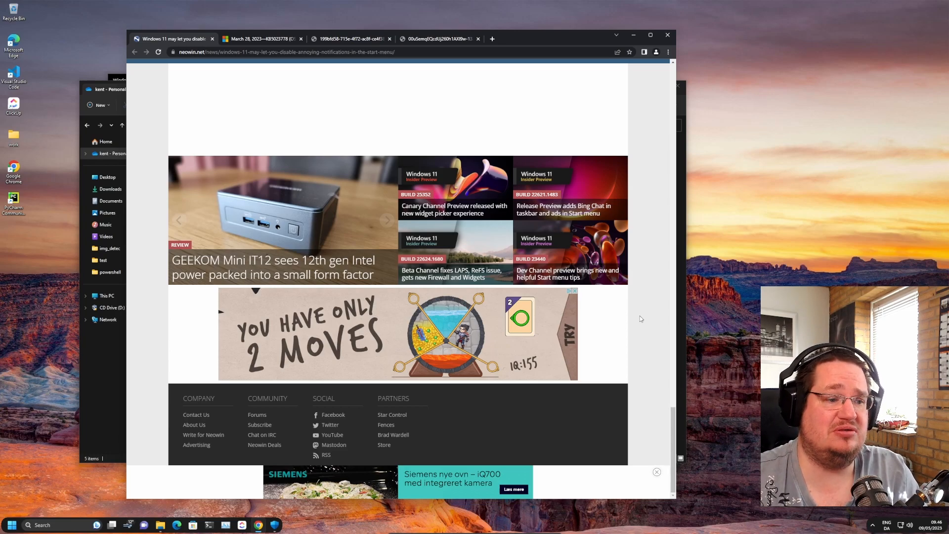
pyautogui.hotkey('ctrl', 'Tab')
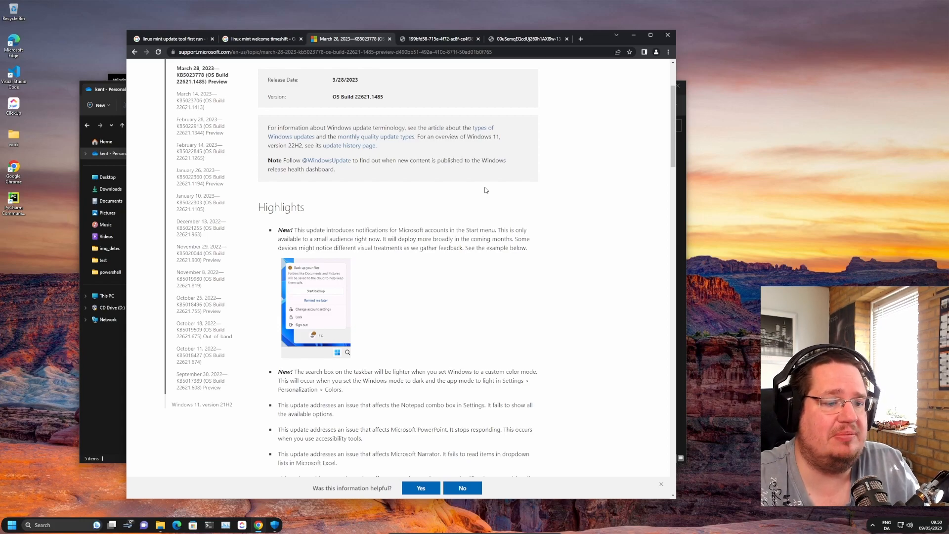
# Switch to the Windows Security overview, then bring Chrome's Microsoft support page back in front.
pyautogui.hotkey('alt', 'Tab')
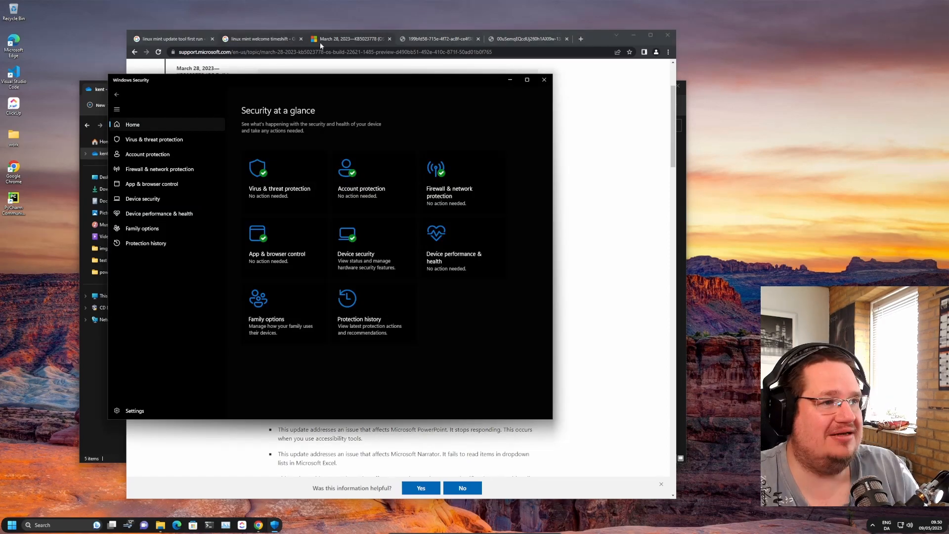
pyautogui.click(319, 42)
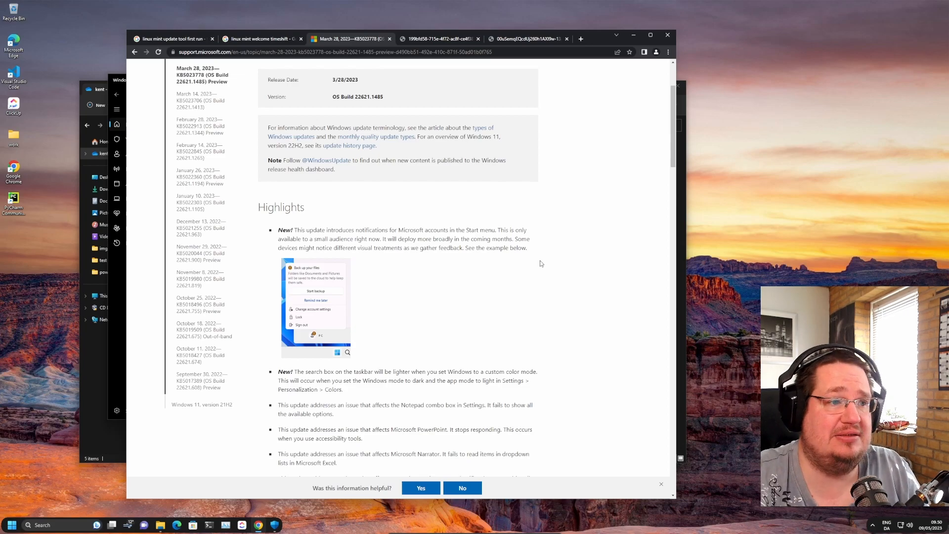
# Switch to the tab showing the Start menu backup-reminder PNG at full size.
pyautogui.click(438, 38)
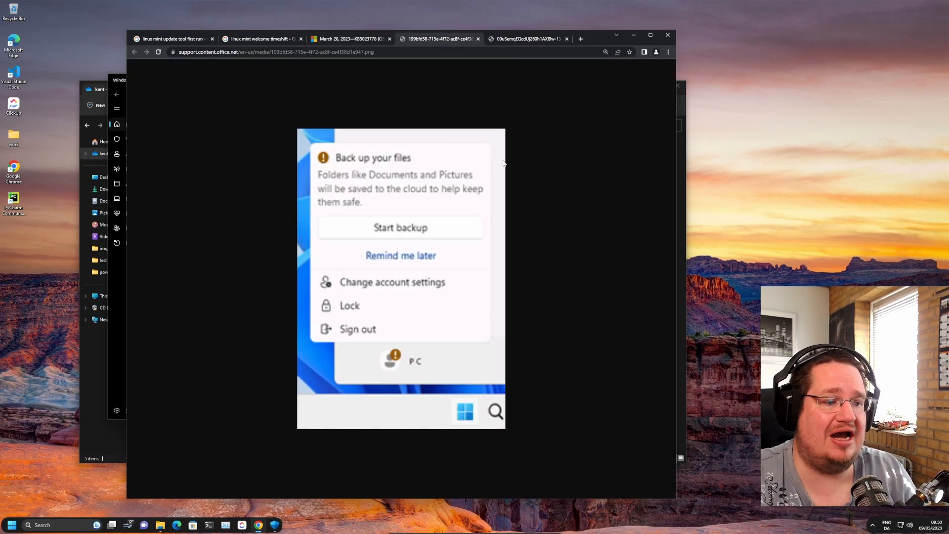